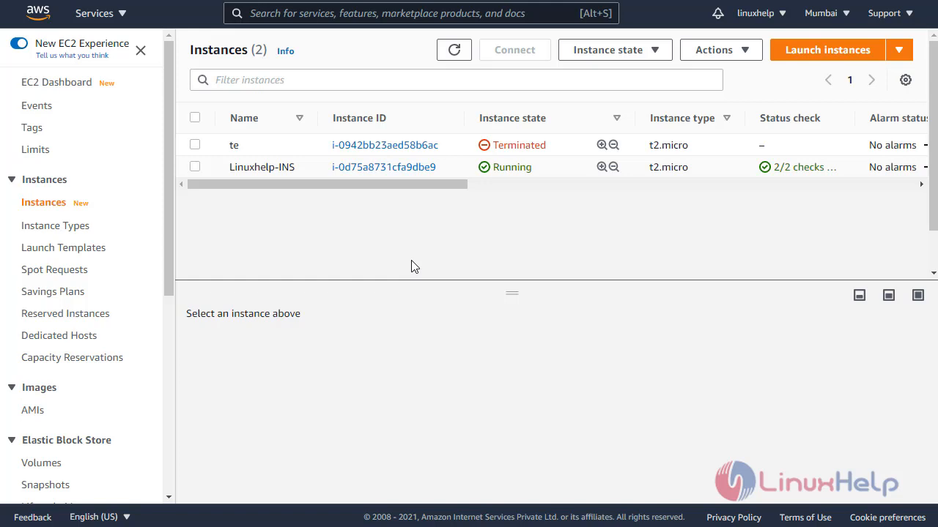
Step: Connect to the Linuxhelp-INS instance in the Mumbai region through EC2 Instance Connect as ec2-user
{"action": "left_click", "coordinate": [195, 167]}
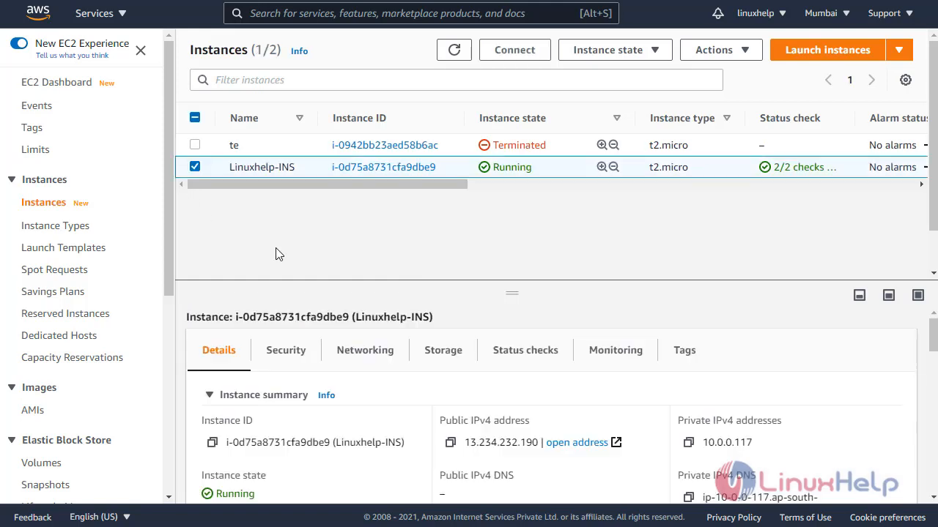
{"action": "left_click", "coordinate": [506, 50]}
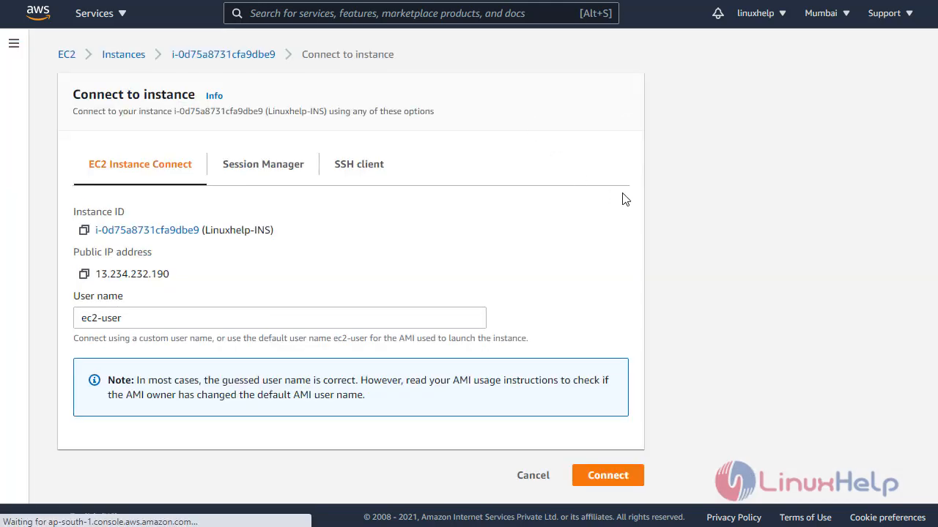
{"action": "left_click", "coordinate": [628, 478]}
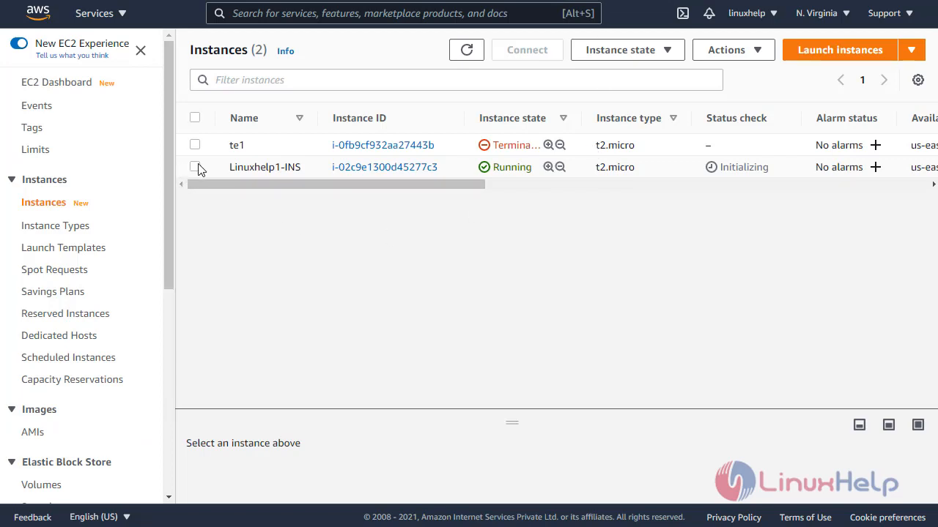
Step: Connect to the Linuxhelp1-INS instance in the N. Virginia region through EC2 Instance Connect as ec2-user
{"action": "left_click", "coordinate": [195, 167]}
{"action": "left_click", "coordinate": [545, 53]}
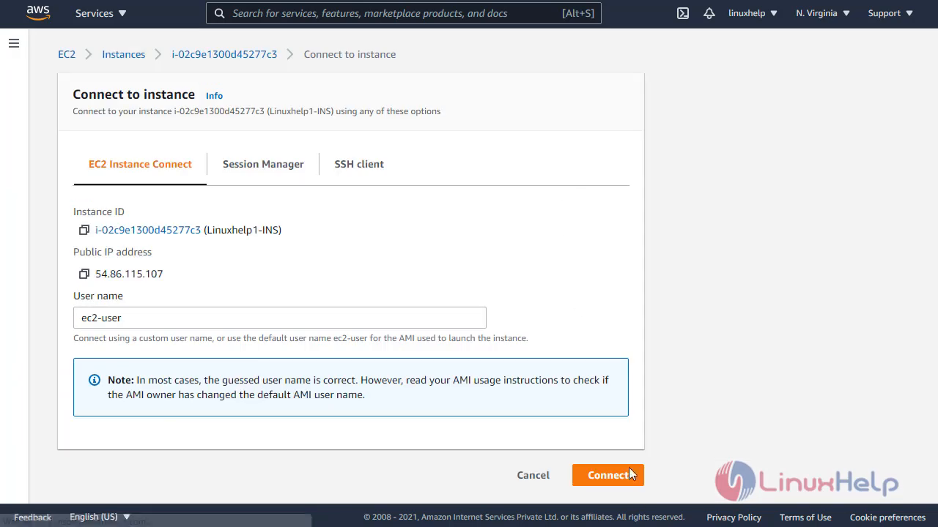
{"action": "left_click", "coordinate": [611, 476]}
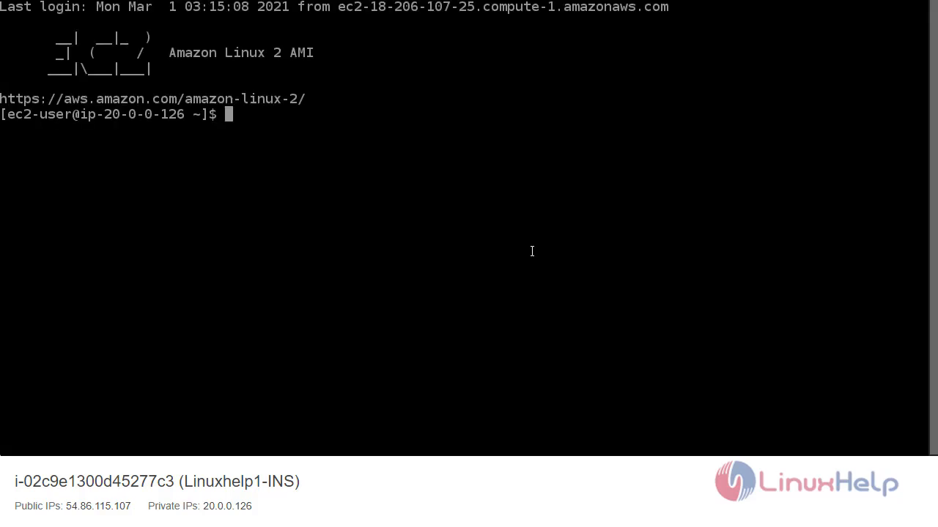
Step: Switch to root with sudo su on Linuxhelp1-INS and list its network addresses with ip a
{"action": "type", "text": "sudo su"}
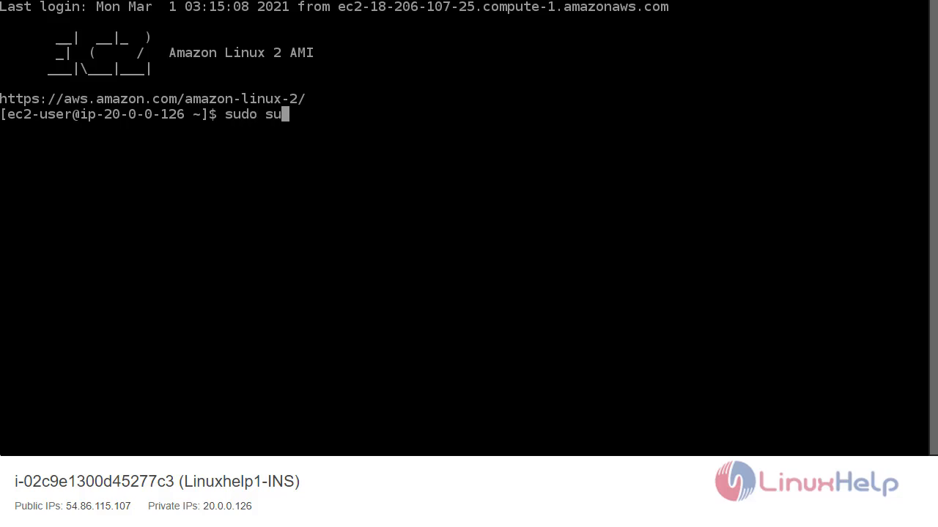
{"action": "key", "text": "Return"}
{"action": "key", "text": "Return"}
{"action": "key", "text": "Return"}
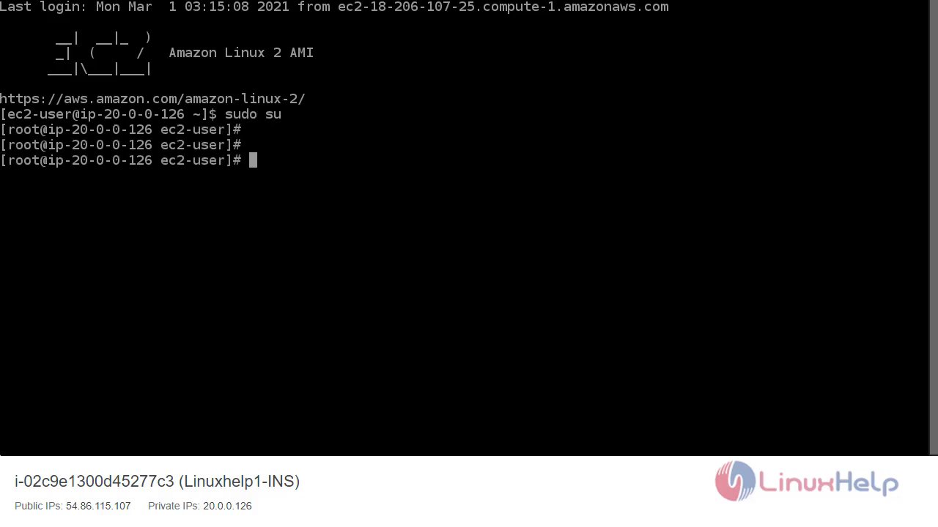
{"action": "type", "text": "p"}
{"action": "key", "text": "BackSpace"}
{"action": "type", "text": "ip a"}
{"action": "key", "text": "Return"}
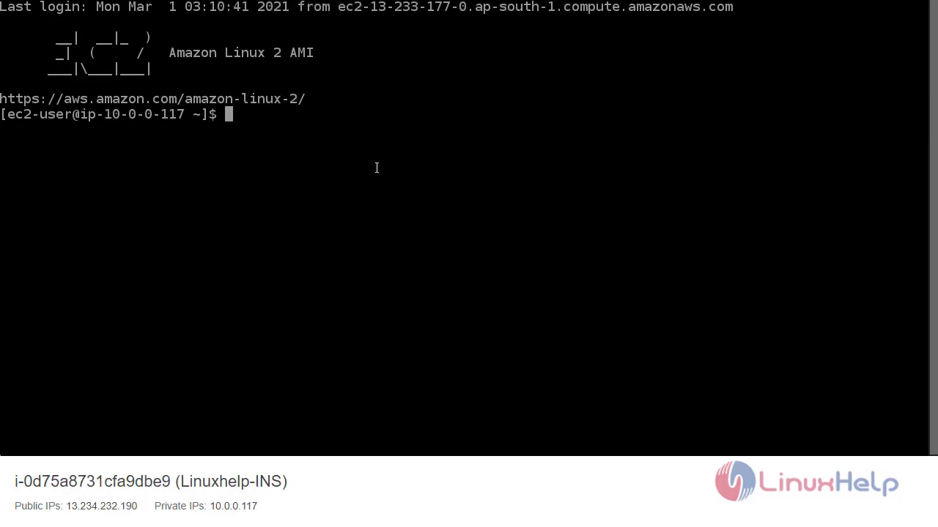
Step: Switch to root with sudo su on Linuxhelp-INS and list its network addresses with ip a
{"action": "type", "text": "sudo su"}
{"action": "key", "text": "Return"}
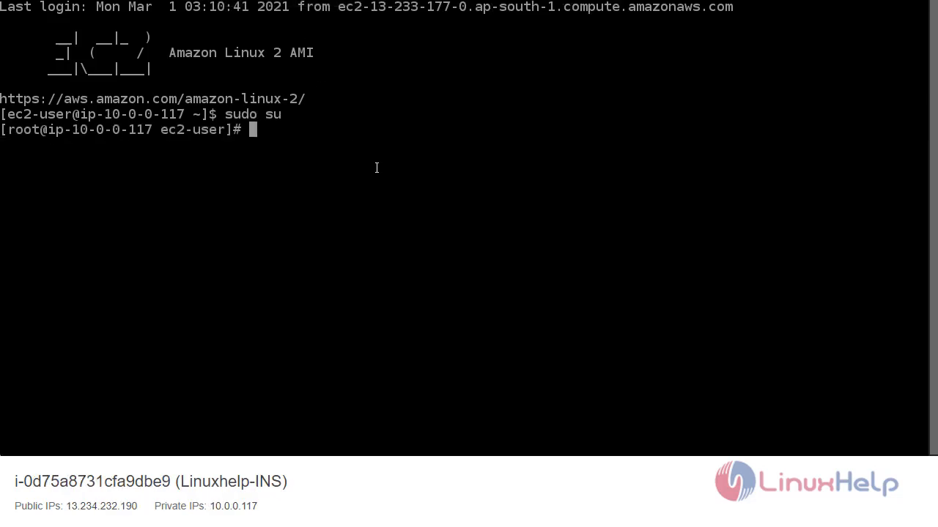
{"action": "key", "text": "Return"}
{"action": "key", "text": "Return"}
{"action": "type", "text": "ip a"}
{"action": "key", "text": "Return"}
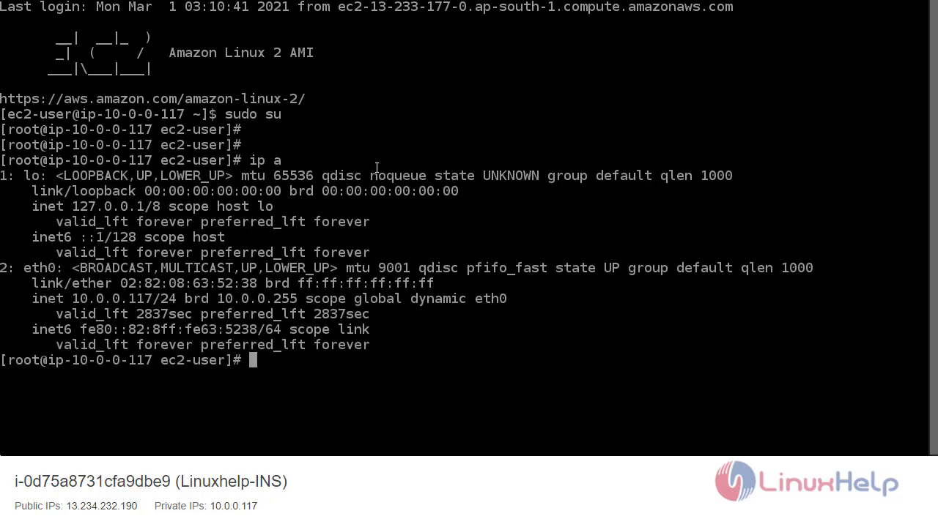
{"action": "key", "text": "Return"}
{"action": "key", "text": "Return"}
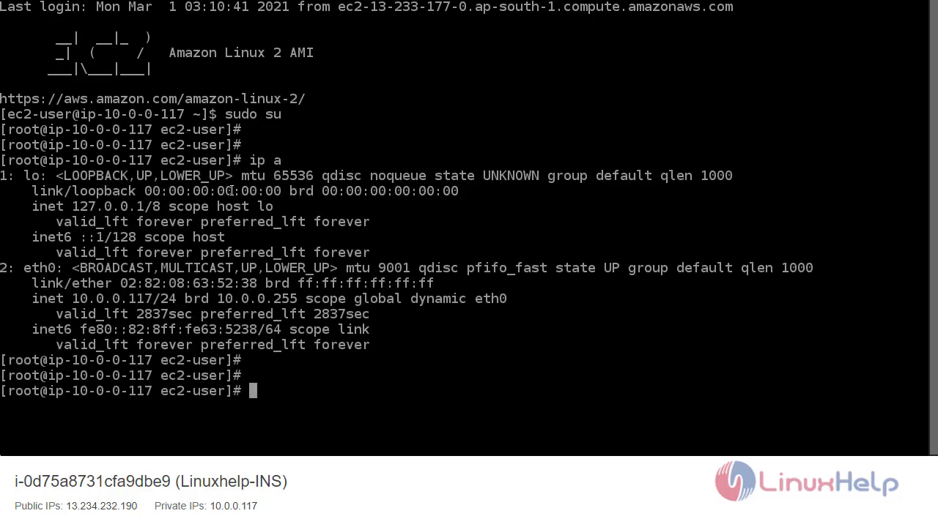
Step: Copy Linuxhelp-INS's private IP address and ping 10.0.0.117 from the Linuxhelp1-INS terminal
{"action": "left_click_drag", "start_coordinate": [74, 299], "coordinate": [153, 299]}
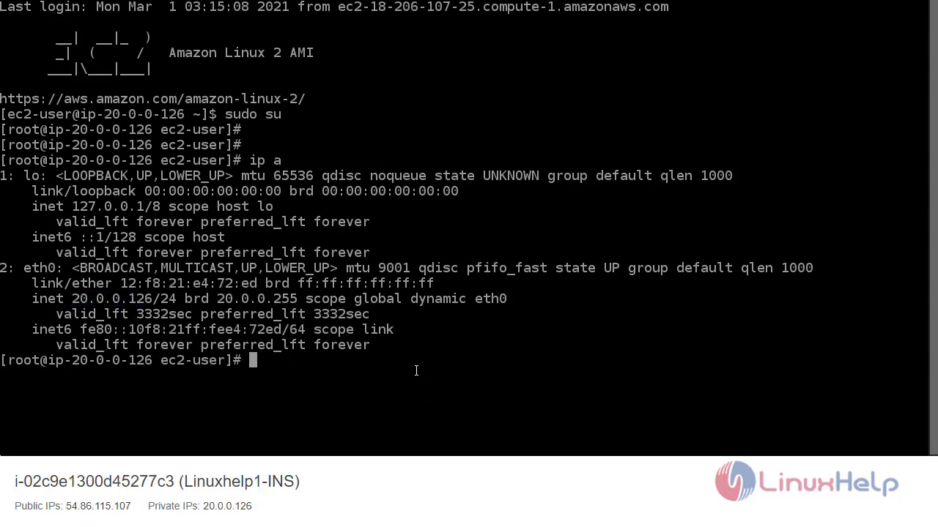
{"action": "type", "text": "ping 10.0.0.117"}
{"action": "key", "text": "Return"}
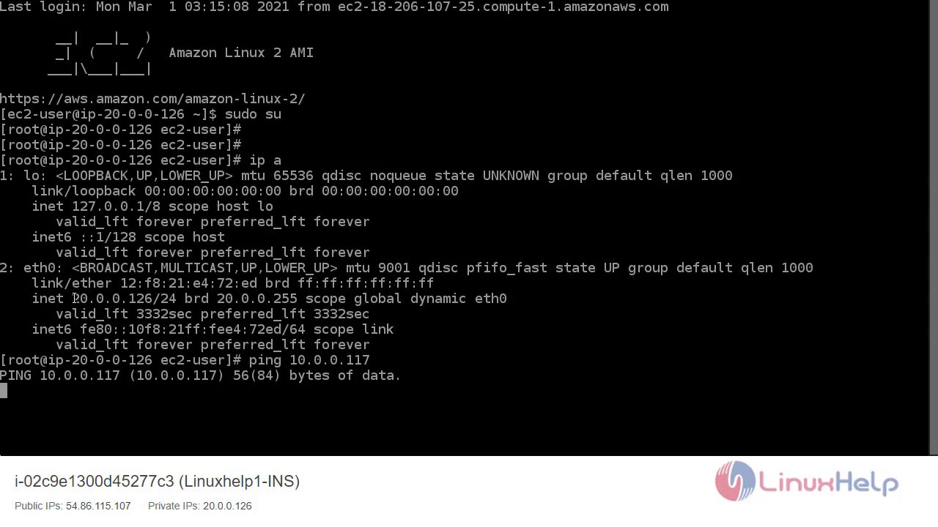
Step: Copy Linuxhelp1-INS's private IP address and ping 20.0.0.126 from the Linuxhelp-INS terminal
{"action": "left_click_drag", "start_coordinate": [73, 298], "coordinate": [151, 299]}
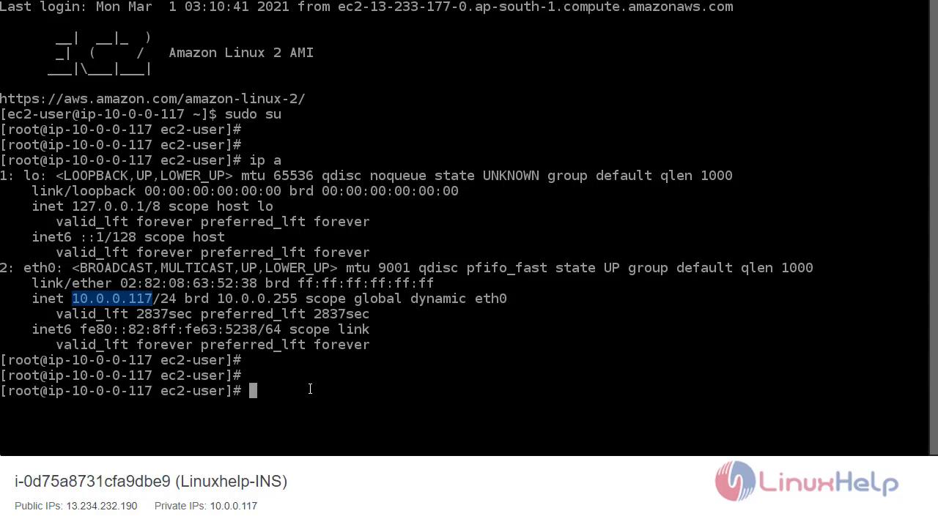
{"action": "type", "text": "ping 20.0.0.126"}
{"action": "key", "text": "Return"}
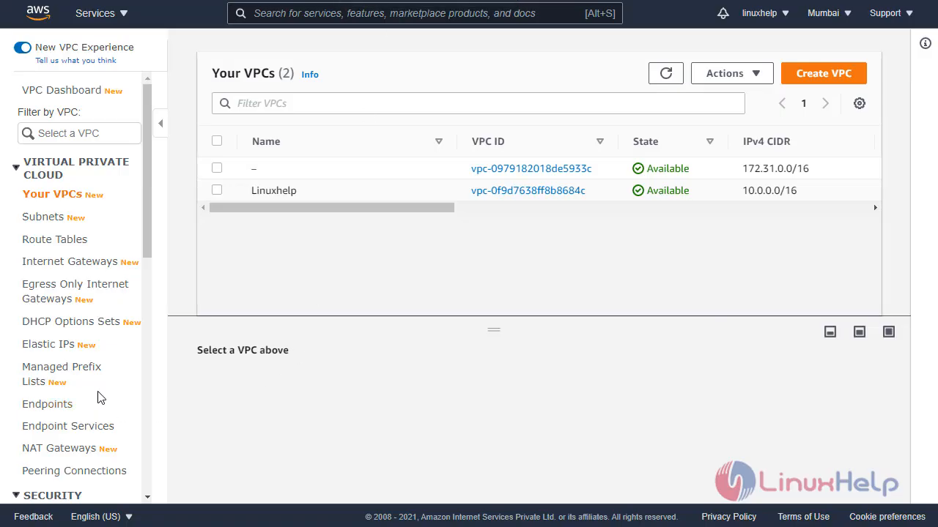
Step: Start a new VPC peering connection in the Mumbai region and name it Regions-Peering
{"action": "scroll", "coordinate": [101, 398], "scroll_direction": "down", "scroll_amount": 2}
{"action": "left_click", "coordinate": [71, 327]}
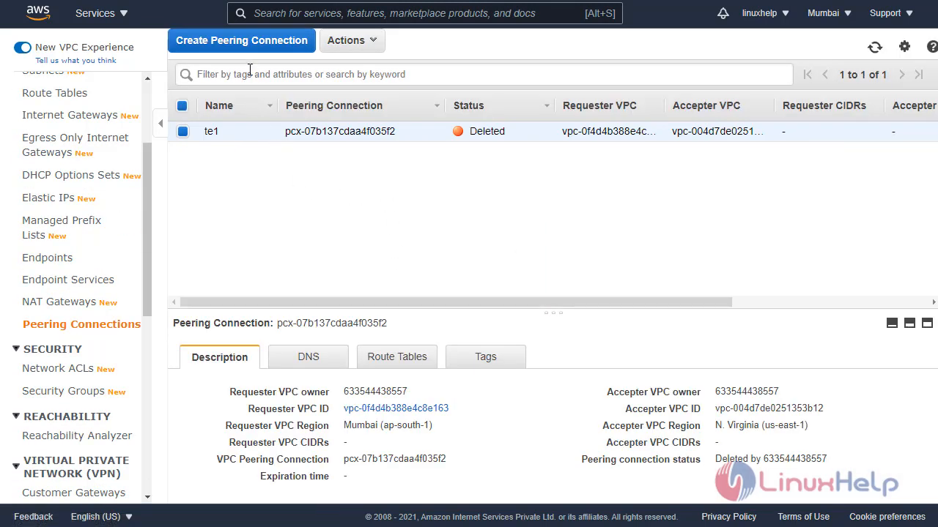
{"action": "left_click", "coordinate": [262, 41]}
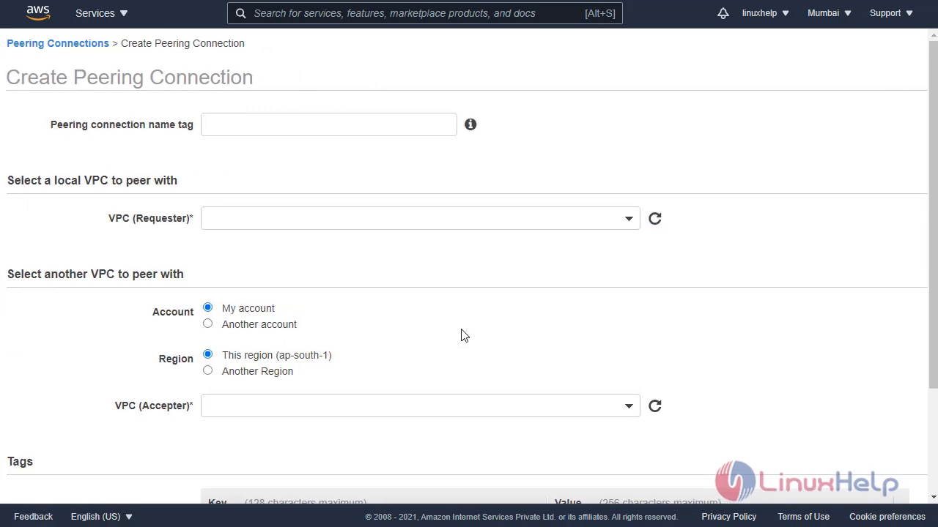
{"action": "left_click", "coordinate": [275, 120]}
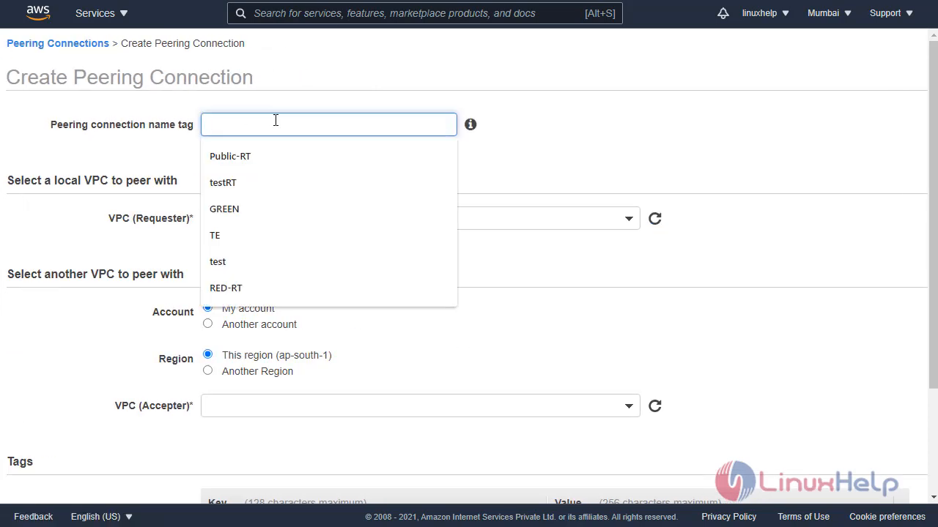
{"action": "type", "text": "Regions"}
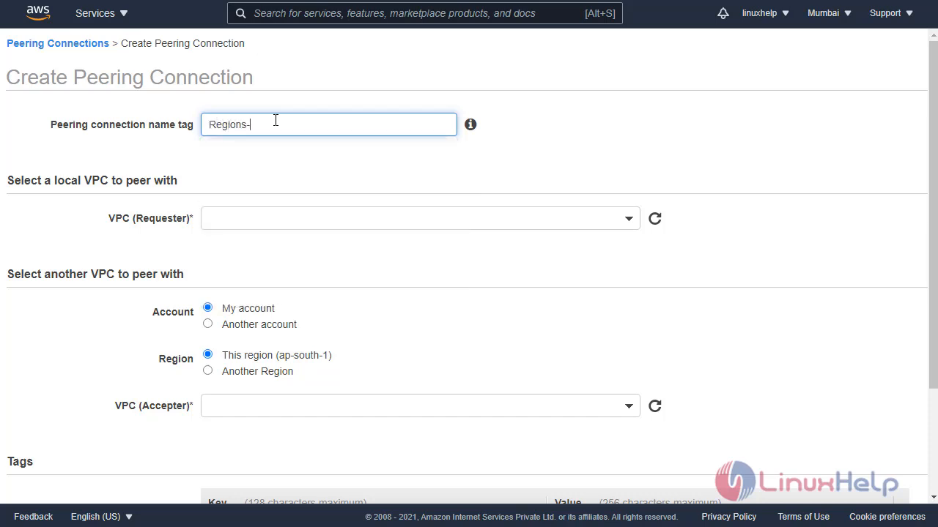
{"action": "type", "text": "-Peering"}
Step: Choose the Linuxhelp VPC as requester and set the accepter to another region, US East (N. Virginia)
{"action": "left_click", "coordinate": [383, 219]}
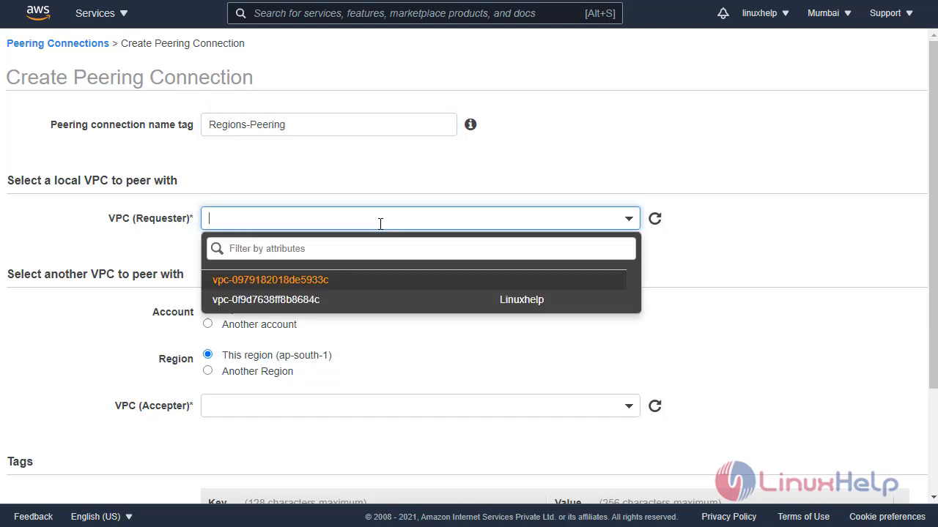
{"action": "left_click", "coordinate": [405, 304]}
{"action": "scroll", "coordinate": [432, 342], "scroll_direction": "down", "scroll_amount": 3}
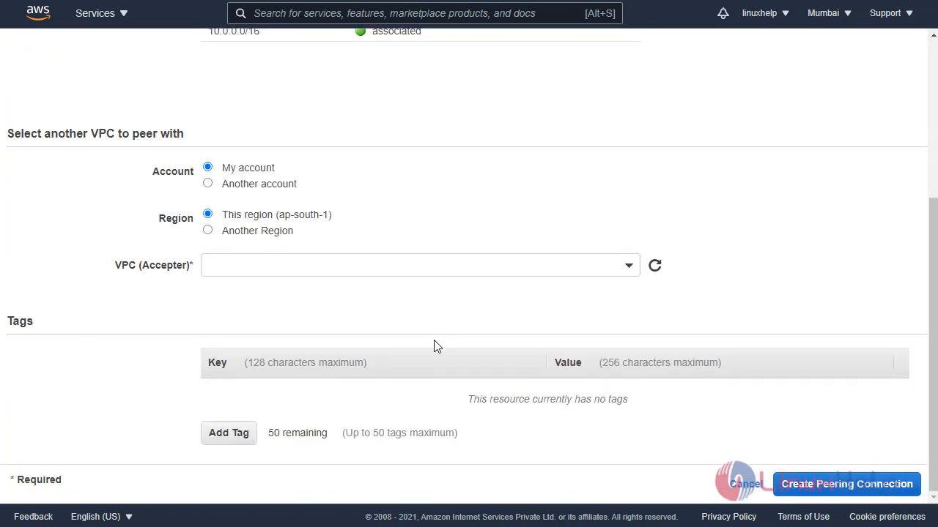
{"action": "scroll", "coordinate": [430, 337], "scroll_direction": "up", "scroll_amount": 1}
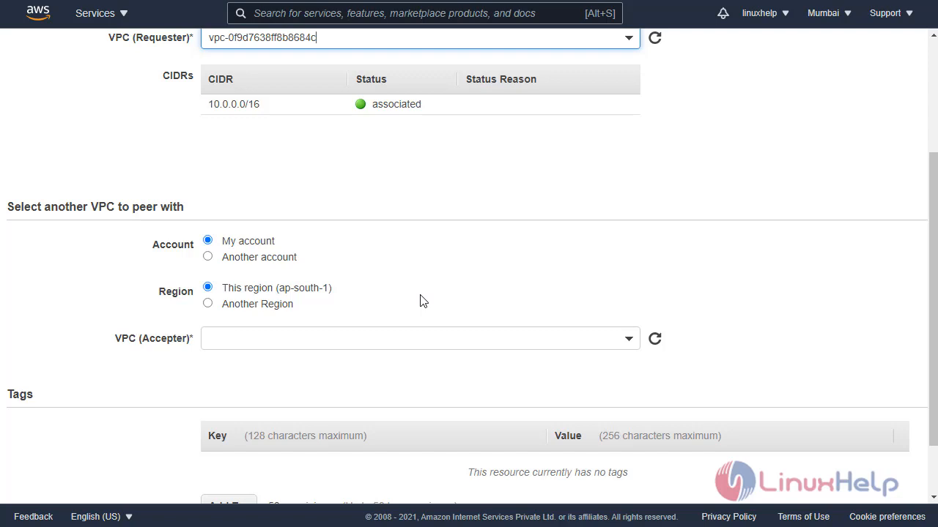
{"action": "left_click", "coordinate": [207, 303]}
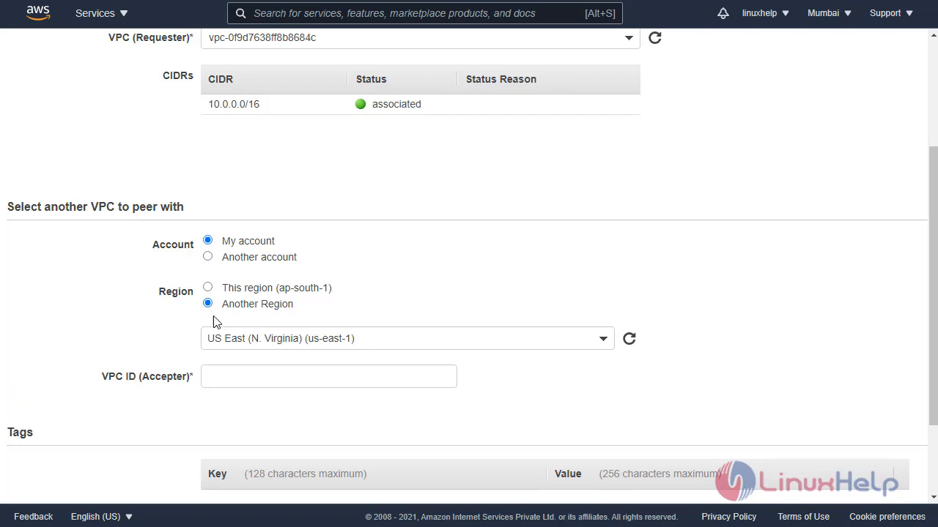
Step: Copy the VPC ID of the Linuxhelp1 VPC from the N. Virginia VPC list
{"action": "left_click", "coordinate": [320, 375]}
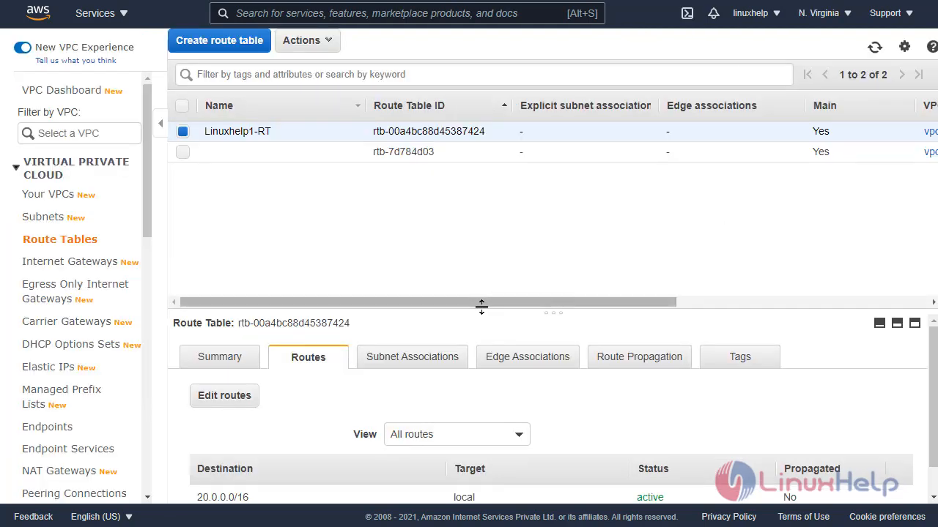
{"action": "left_click", "coordinate": [58, 200]}
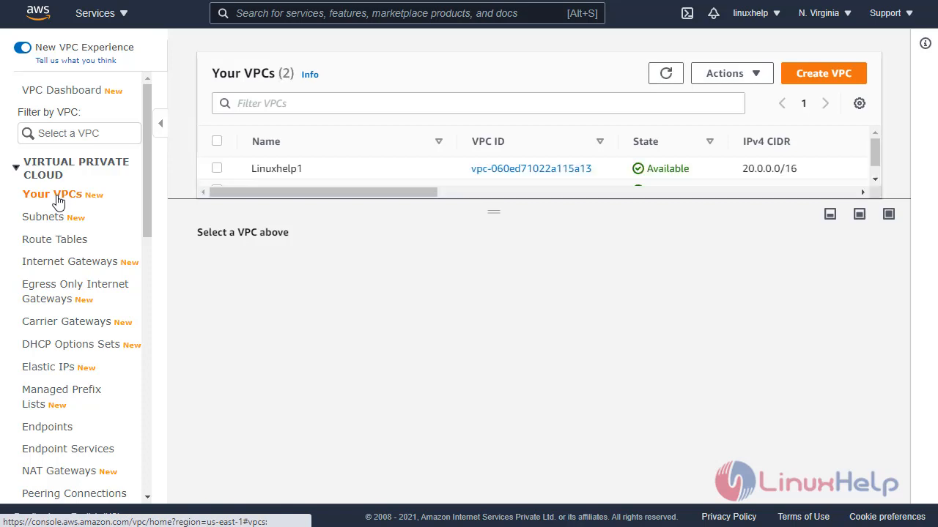
{"action": "left_click", "coordinate": [217, 168]}
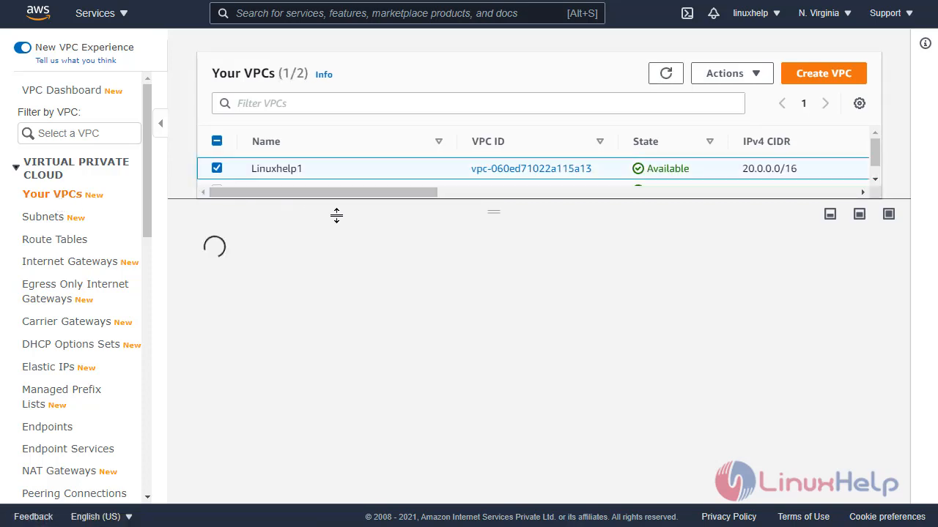
{"action": "left_click_drag", "start_coordinate": [496, 229], "coordinate": [491, 257]}
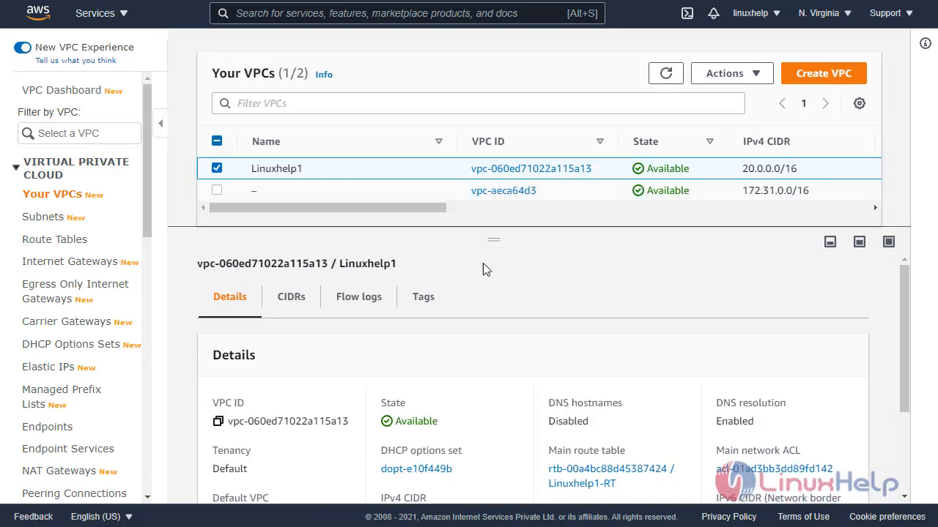
{"action": "left_click", "coordinate": [218, 422]}
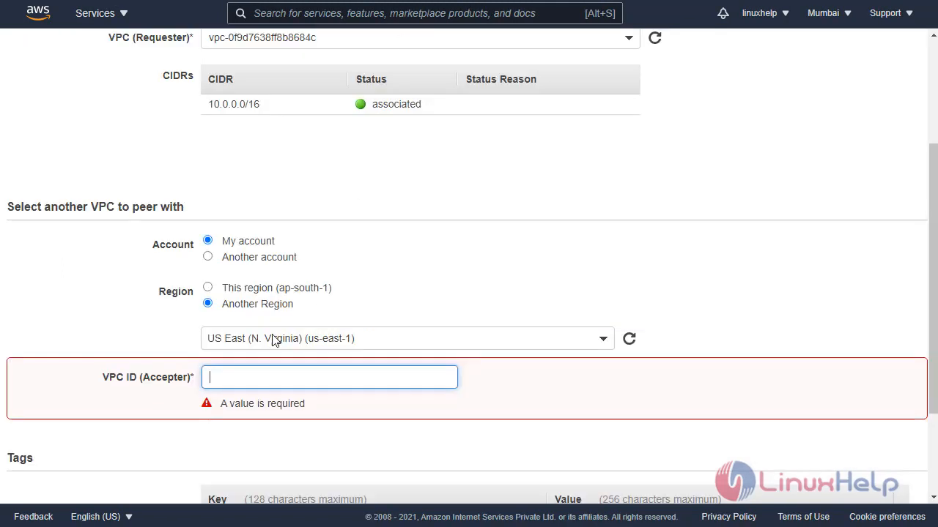
Step: Enter vpc-060ed71022a115a13 as the accepter VPC ID and create the peering connection
{"action": "left_click", "coordinate": [248, 378]}
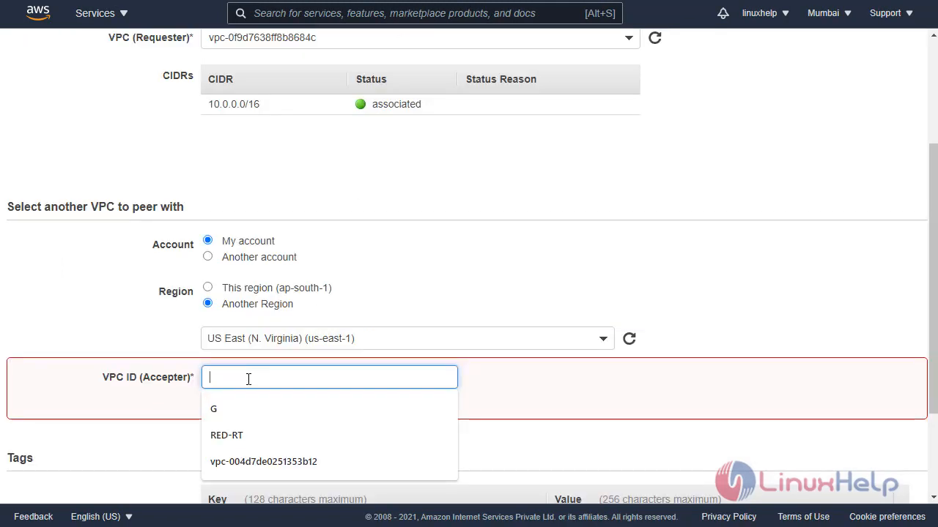
{"action": "key", "text": "ctrl+v"}
{"action": "scroll", "coordinate": [297, 382], "scroll_direction": "down", "scroll_amount": 3}
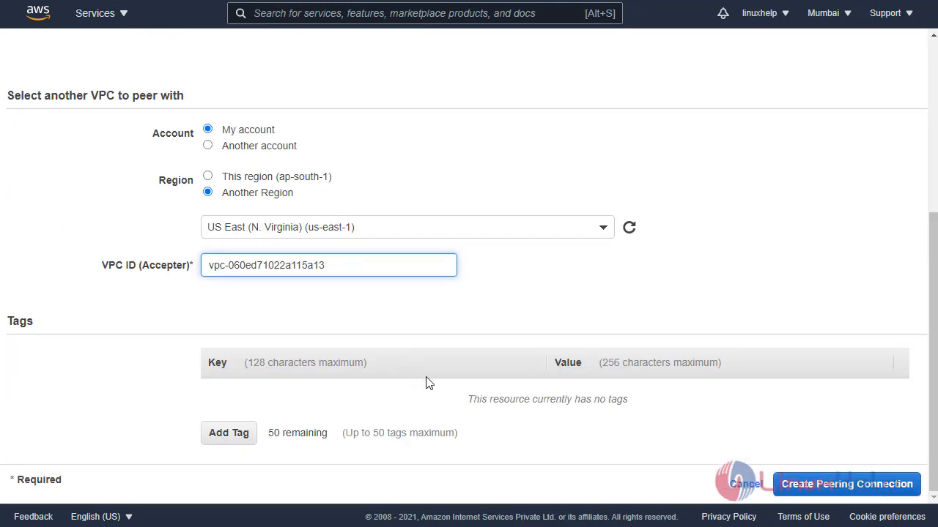
{"action": "left_click", "coordinate": [829, 481]}
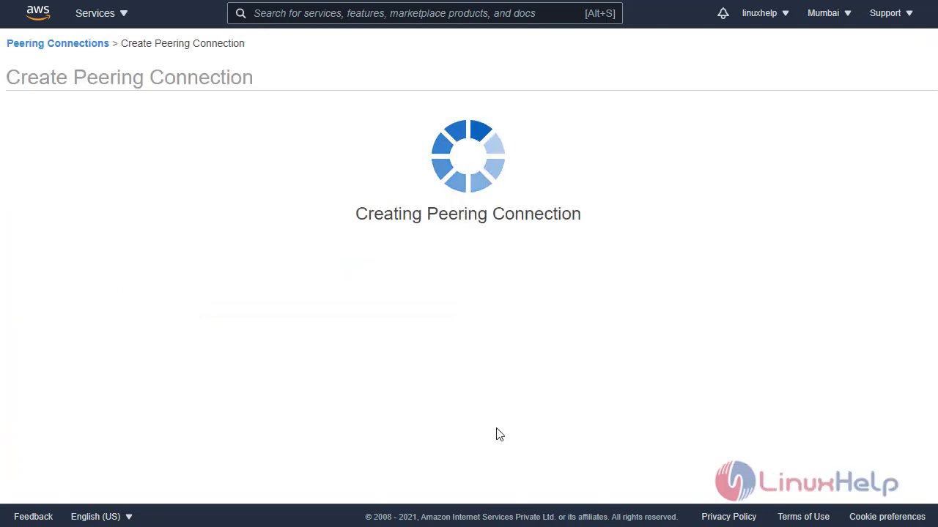
{"action": "left_click", "coordinate": [678, 303]}
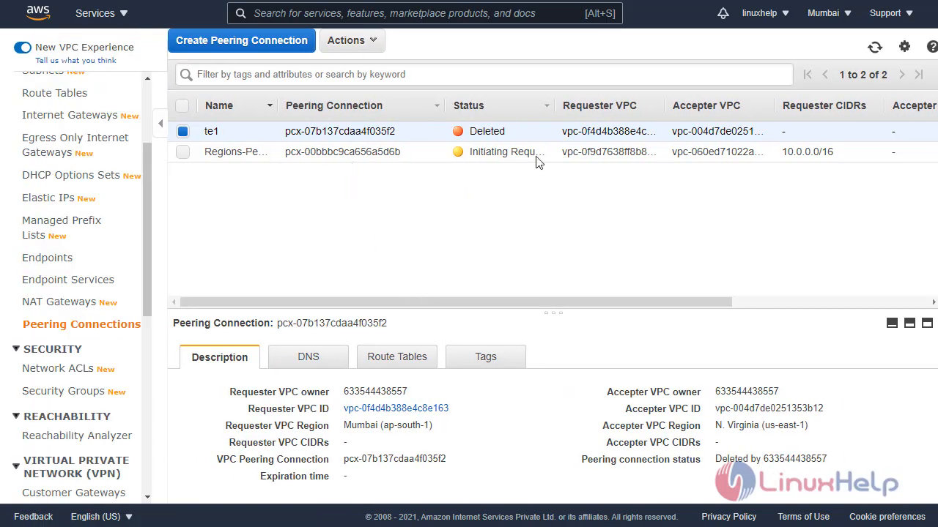
Step: Widen the Status column of Mumbai's peering list, then list the N. Virginia peering connections with the Peering Connection column widened
{"action": "left_click_drag", "start_coordinate": [553, 102], "coordinate": [635, 99]}
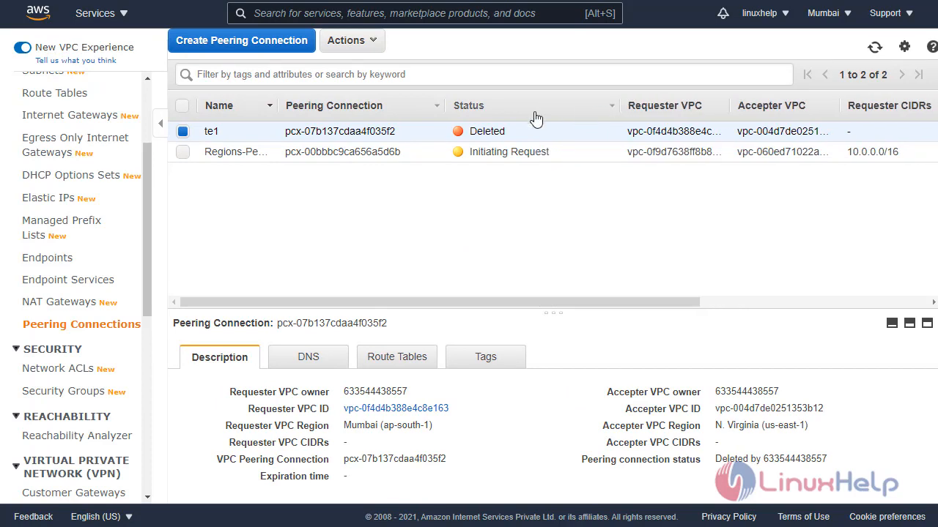
{"action": "left_click", "coordinate": [364, 46]}
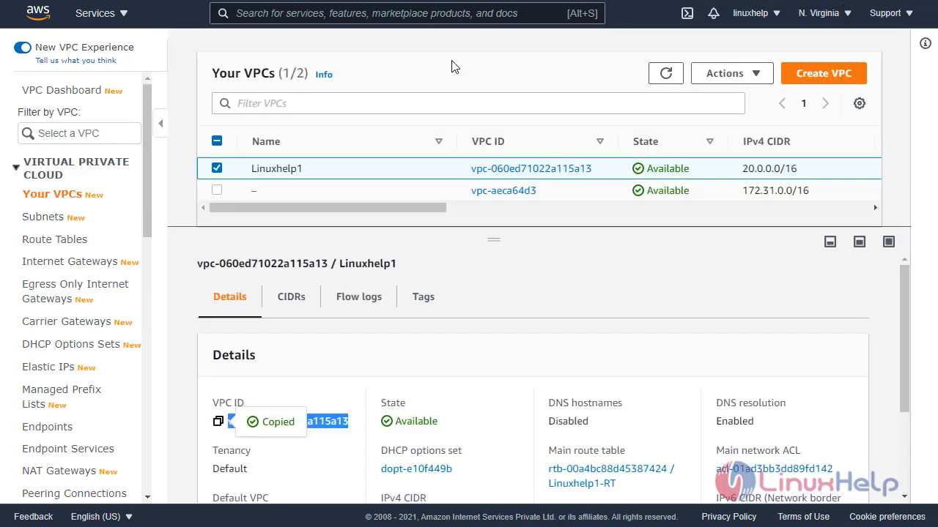
{"action": "scroll", "coordinate": [73, 399], "scroll_direction": "down", "scroll_amount": 3}
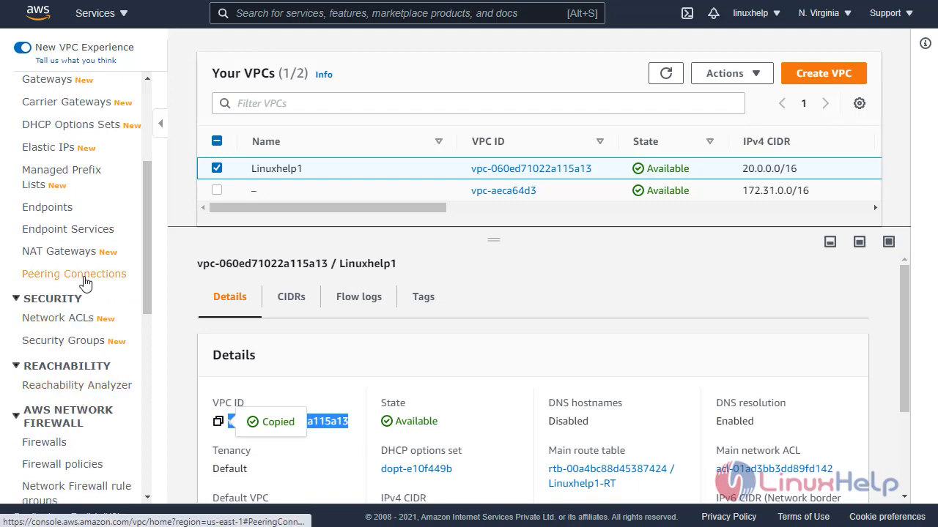
{"action": "left_click", "coordinate": [81, 275]}
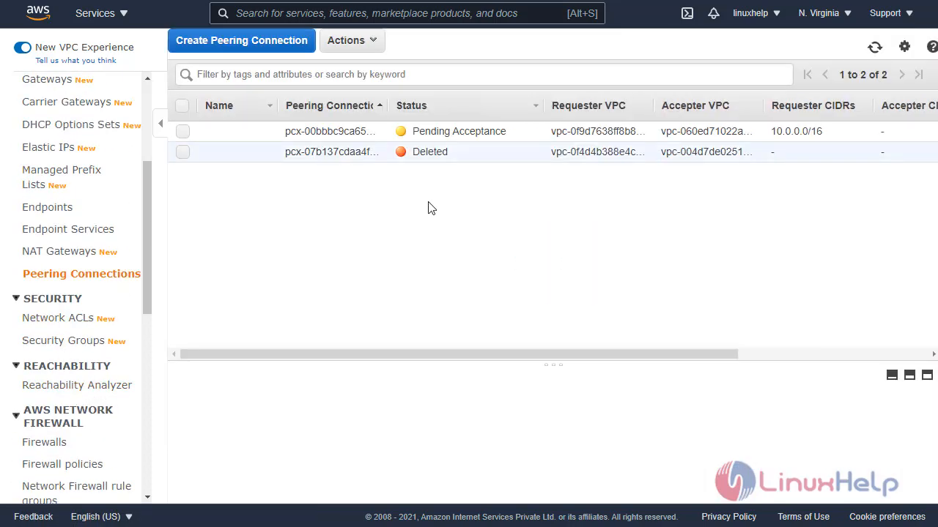
{"action": "left_click", "coordinate": [382, 111]}
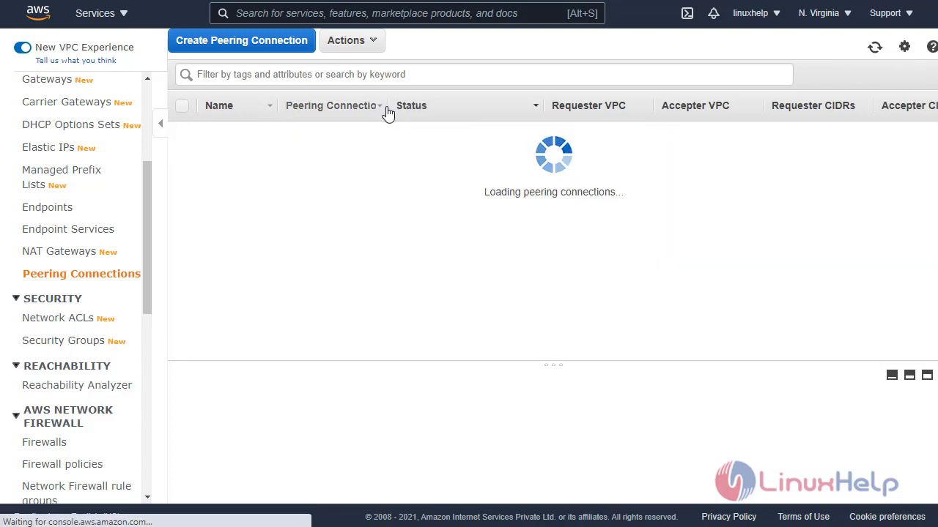
{"action": "left_click_drag", "start_coordinate": [389, 111], "coordinate": [431, 105]}
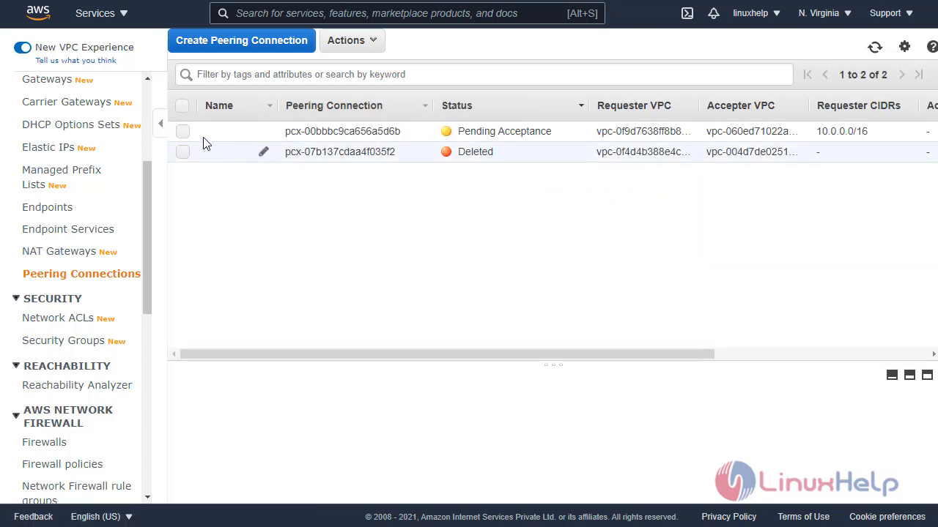
Step: Accept the pending peering connection request pcx-00bbbc9ca656a5d6b in the N. Virginia region
{"action": "left_click", "coordinate": [183, 131]}
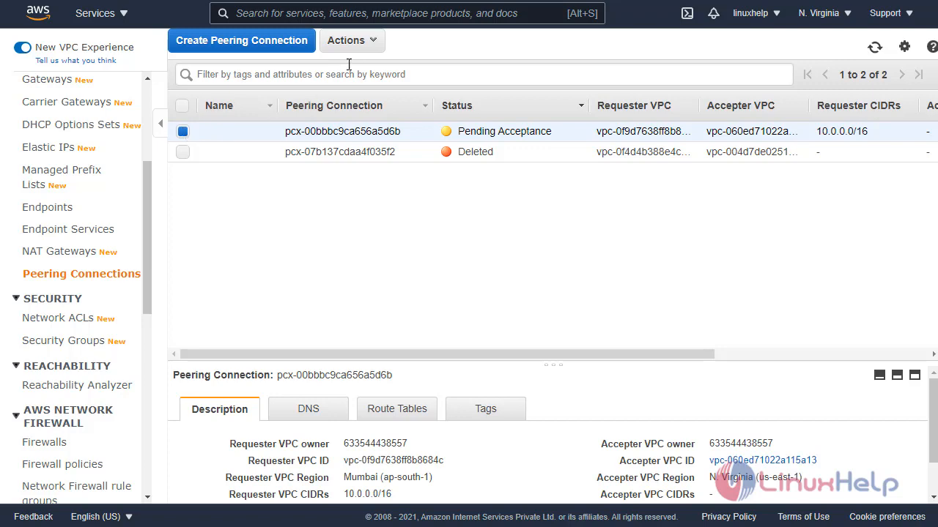
{"action": "left_click", "coordinate": [347, 40]}
{"action": "left_click", "coordinate": [370, 67]}
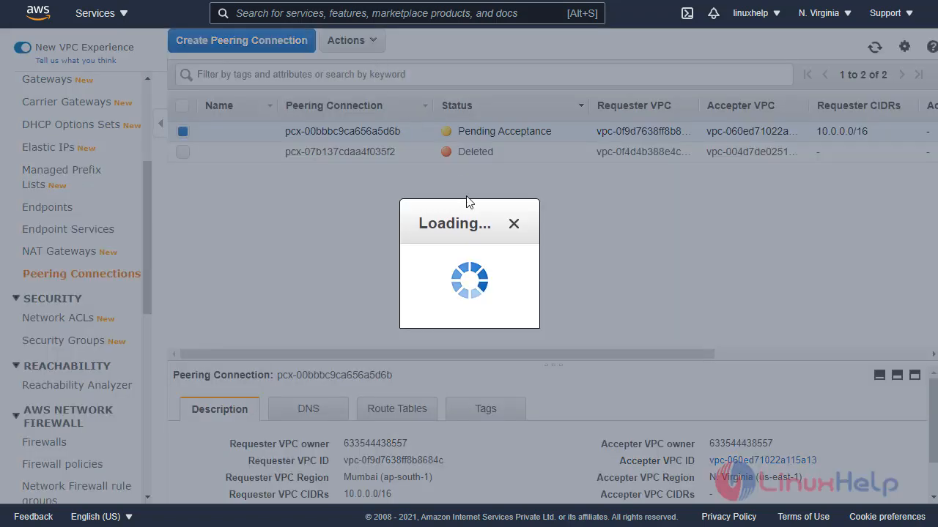
{"action": "left_click", "coordinate": [726, 349]}
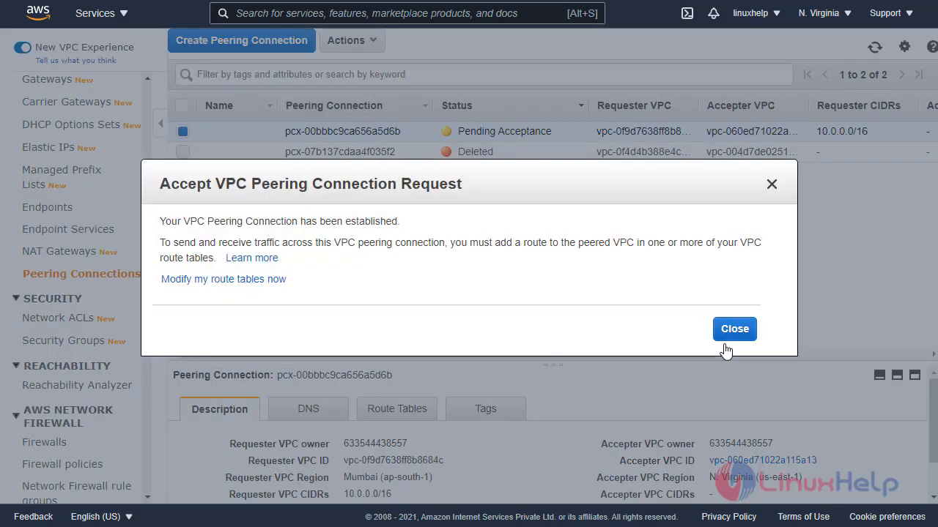
{"action": "left_click", "coordinate": [740, 340]}
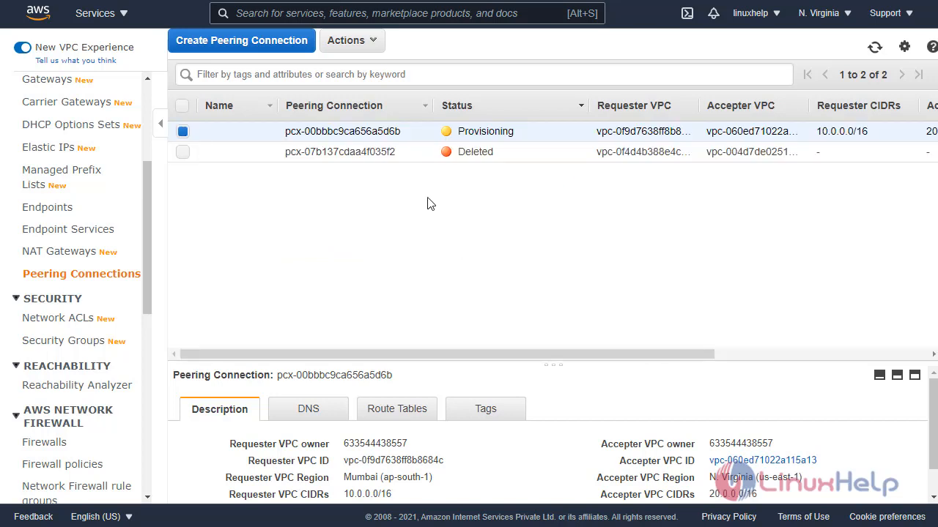
Step: Refresh the peering connection status in both N. Virginia and Mumbai, and widen the Name column in the Mumbai list
{"action": "left_click", "coordinate": [873, 49]}
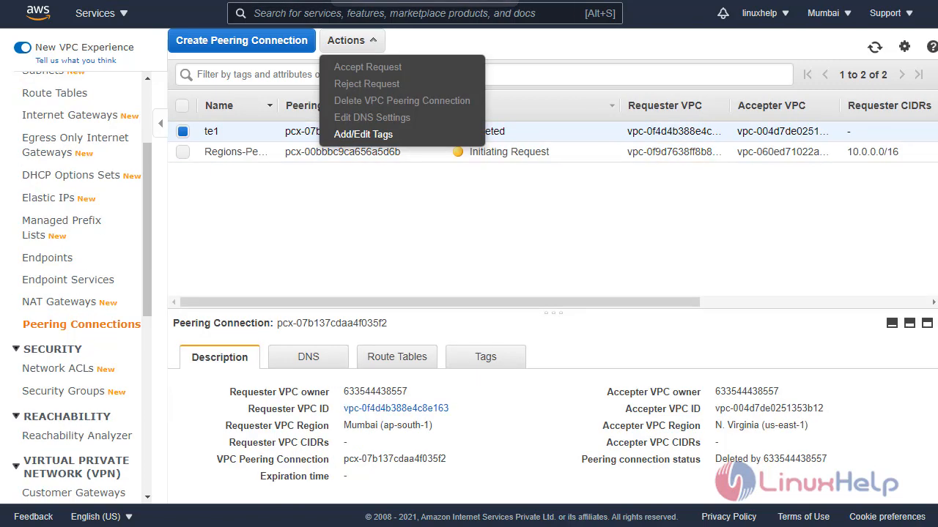
{"action": "left_click", "coordinate": [460, 234]}
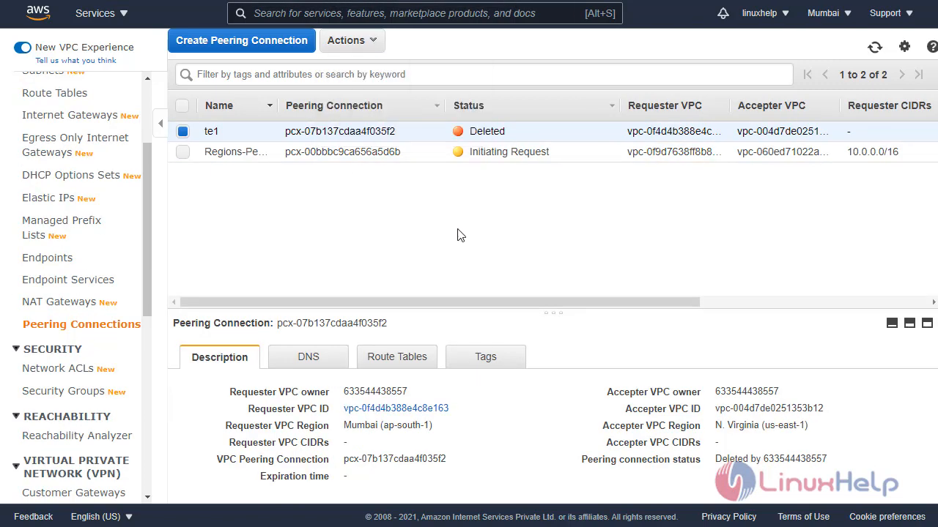
{"action": "left_click", "coordinate": [872, 50]}
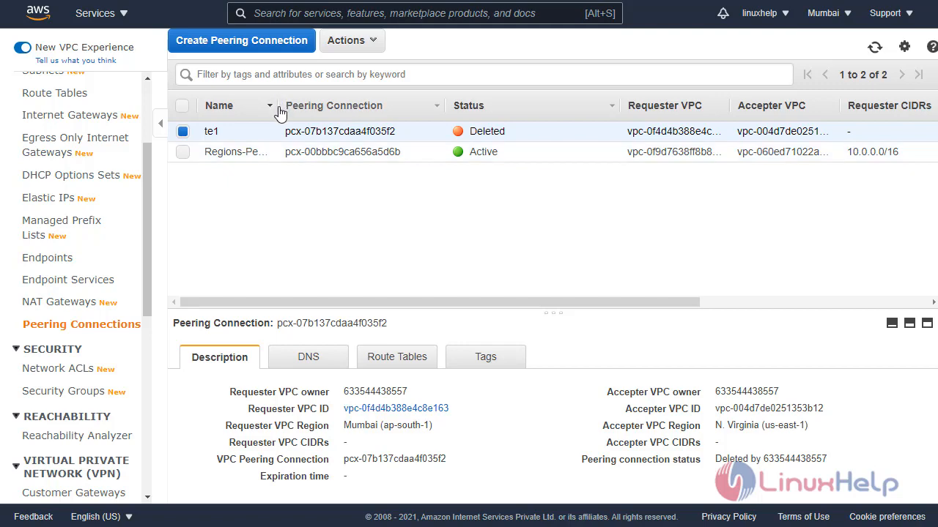
{"action": "left_click_drag", "start_coordinate": [278, 109], "coordinate": [373, 108]}
Step: Open the routes of the Linuxhelp-RT route table in the Mumbai region for editing
{"action": "scroll", "coordinate": [79, 286], "scroll_direction": "up", "scroll_amount": 2}
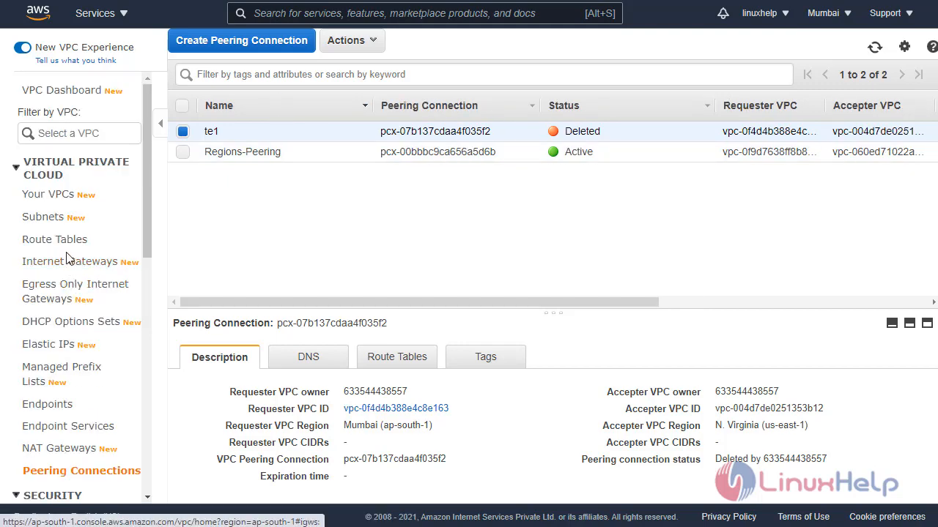
{"action": "left_click", "coordinate": [63, 241]}
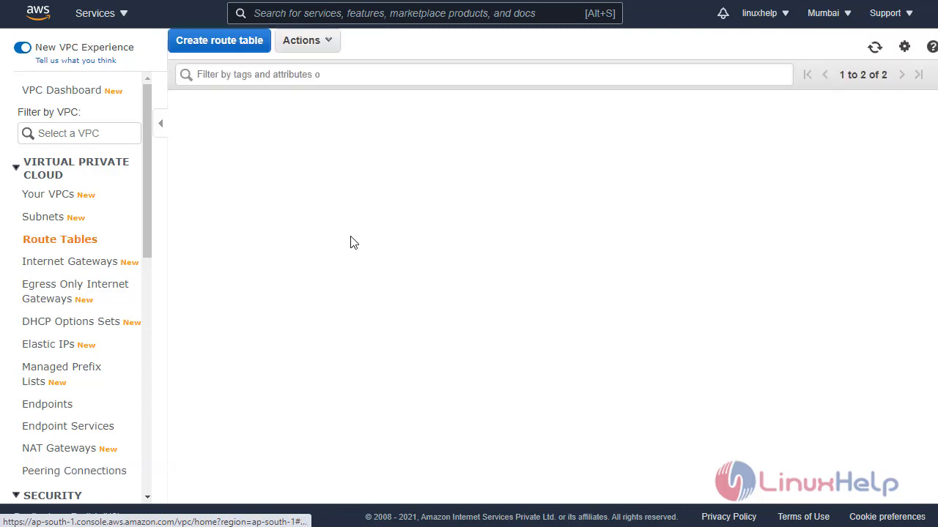
{"action": "left_click", "coordinate": [184, 132]}
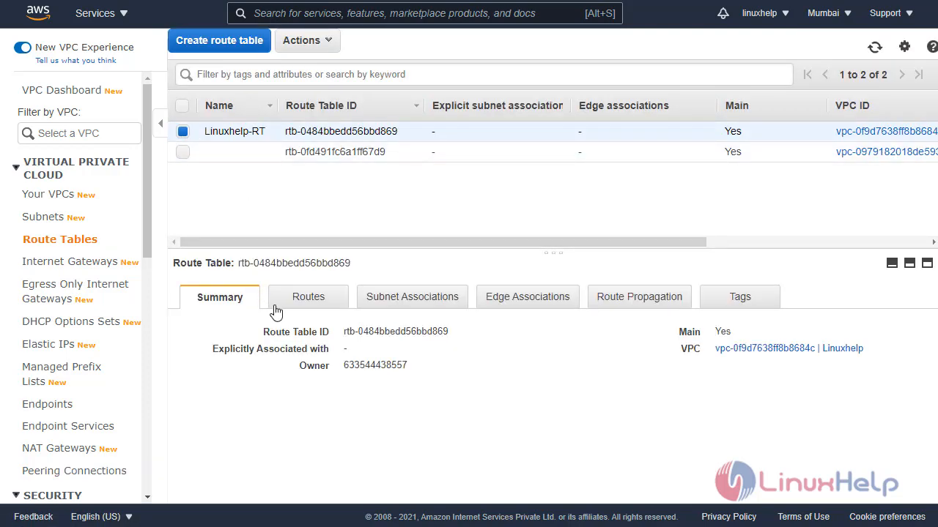
{"action": "left_click", "coordinate": [306, 303]}
{"action": "left_click", "coordinate": [237, 342]}
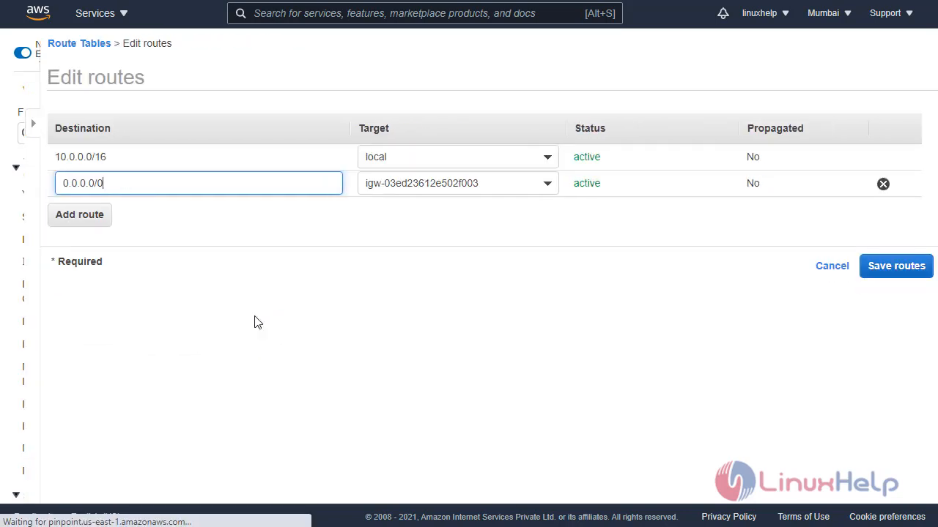
Step: Add a route to 20.0.0.0/16 through peering connection pcx-00bbbc9ca656a5d6b in Linuxhelp-RT and save the routes
{"action": "left_click", "coordinate": [42, 223]}
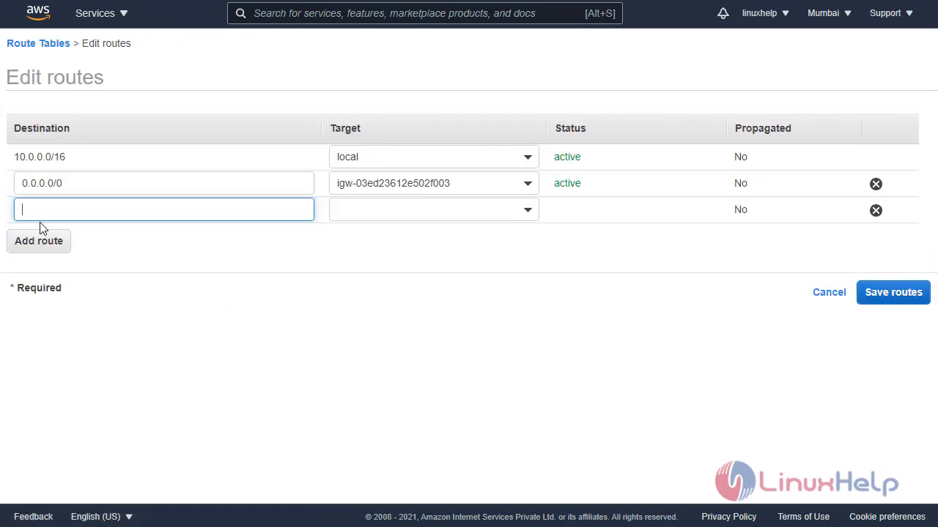
{"action": "left_click", "coordinate": [77, 213]}
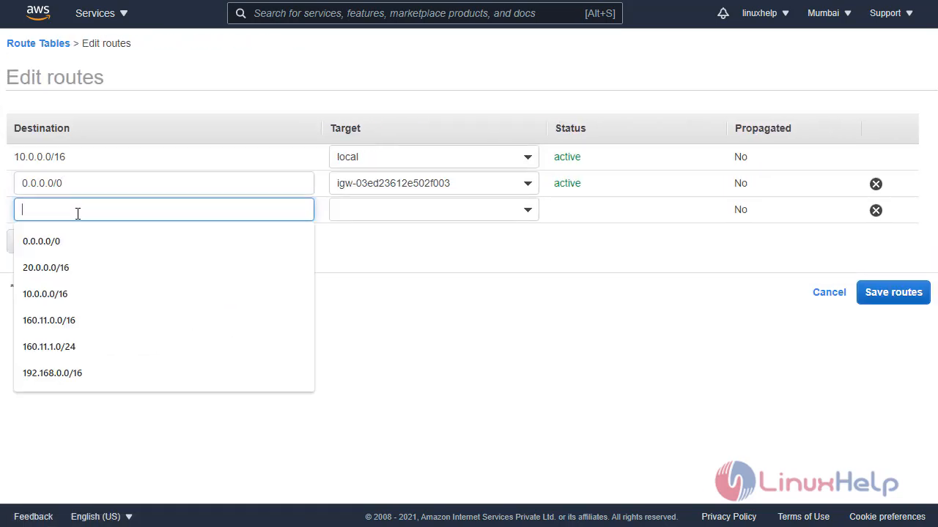
{"action": "left_click", "coordinate": [45, 267]}
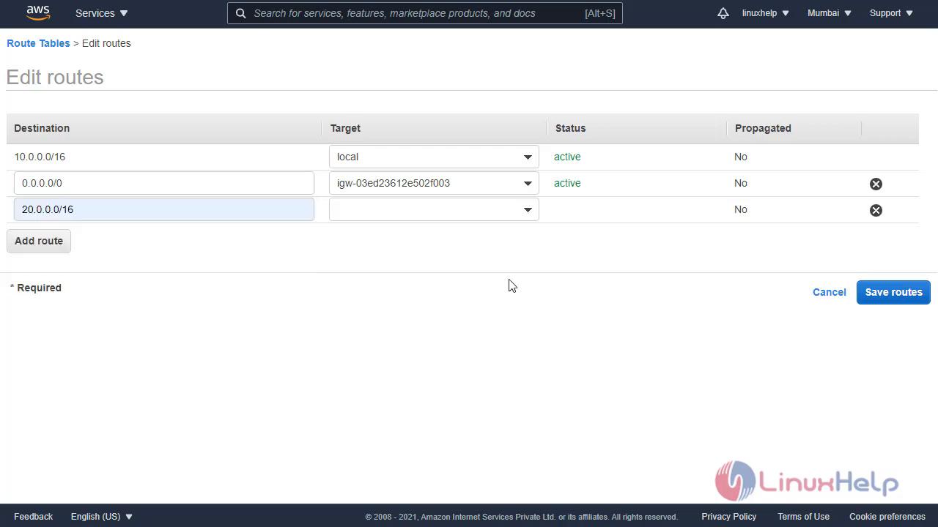
{"action": "left_click", "coordinate": [508, 210]}
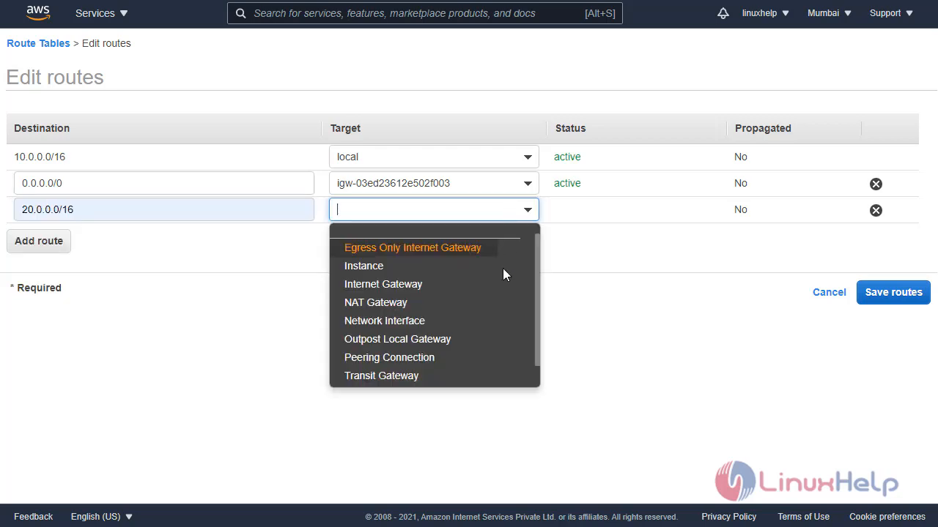
{"action": "left_click", "coordinate": [431, 360]}
{"action": "left_click", "coordinate": [417, 254]}
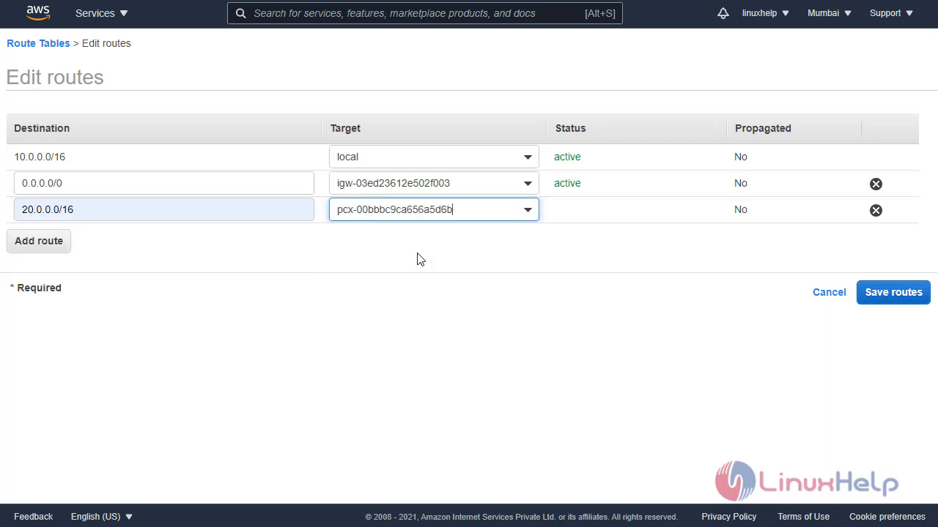
{"action": "left_click", "coordinate": [870, 293]}
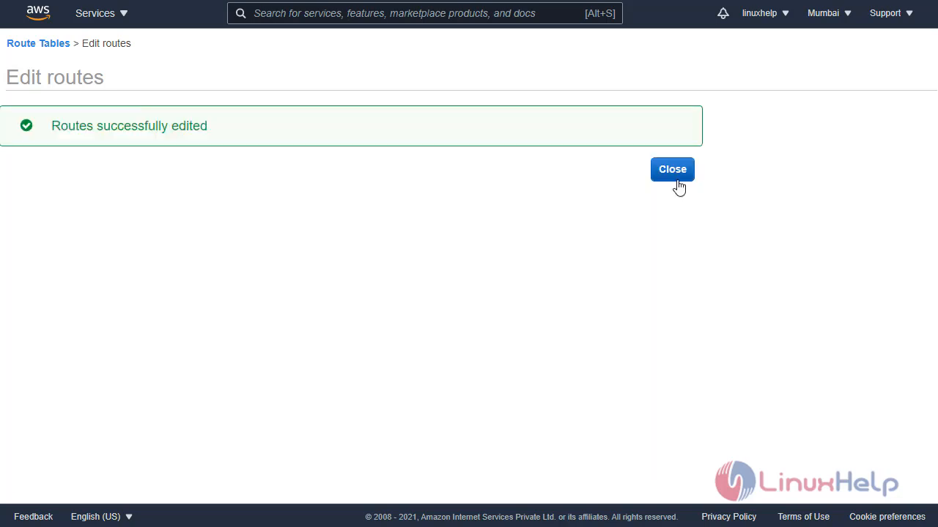
{"action": "left_click", "coordinate": [677, 181]}
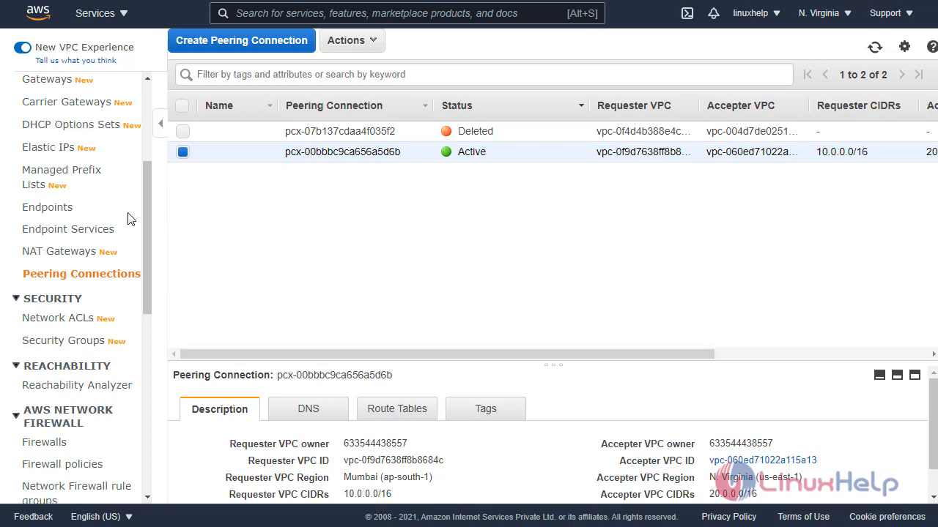
Step: Open the routes of the Linuxhelp1-RT route table in the N. Virginia region for editing
{"action": "scroll", "coordinate": [73, 187], "scroll_direction": "up", "scroll_amount": 3}
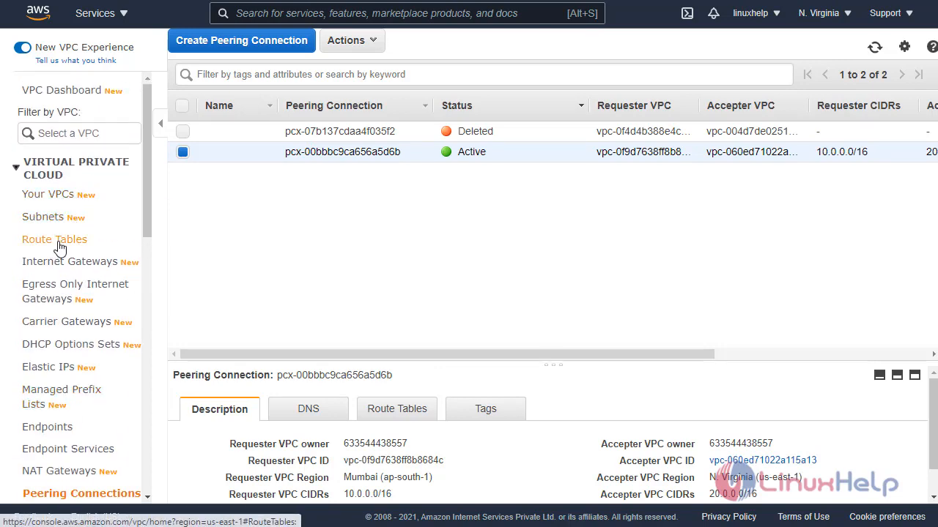
{"action": "left_click", "coordinate": [59, 239]}
{"action": "left_click", "coordinate": [184, 131]}
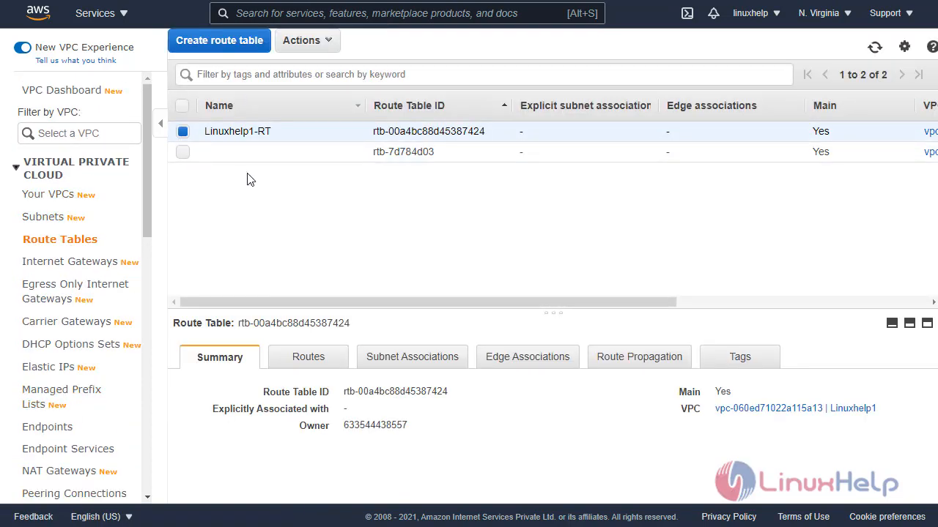
{"action": "left_click", "coordinate": [309, 357]}
{"action": "left_click", "coordinate": [249, 393]}
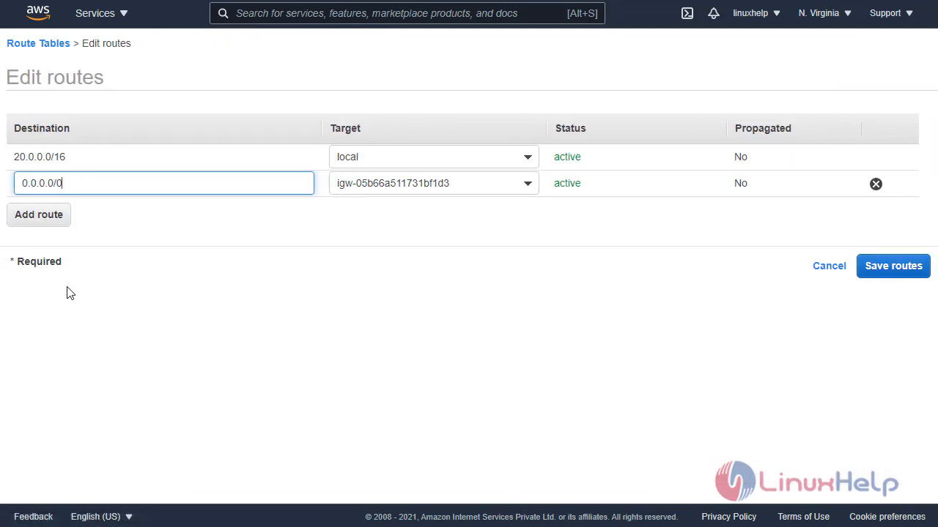
Step: Add a route to 10.0.0.0/16 through peering connection pcx-00bbbc9ca656a5d6b in Linuxhelp1-RT and save the routes
{"action": "left_click", "coordinate": [46, 220]}
{"action": "left_click", "coordinate": [86, 207]}
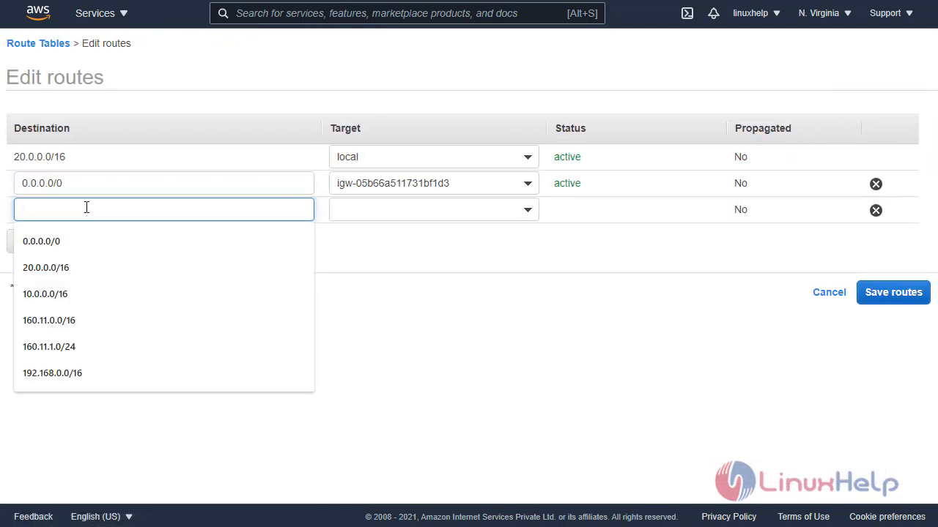
{"action": "left_click", "coordinate": [59, 294]}
{"action": "left_click", "coordinate": [444, 210]}
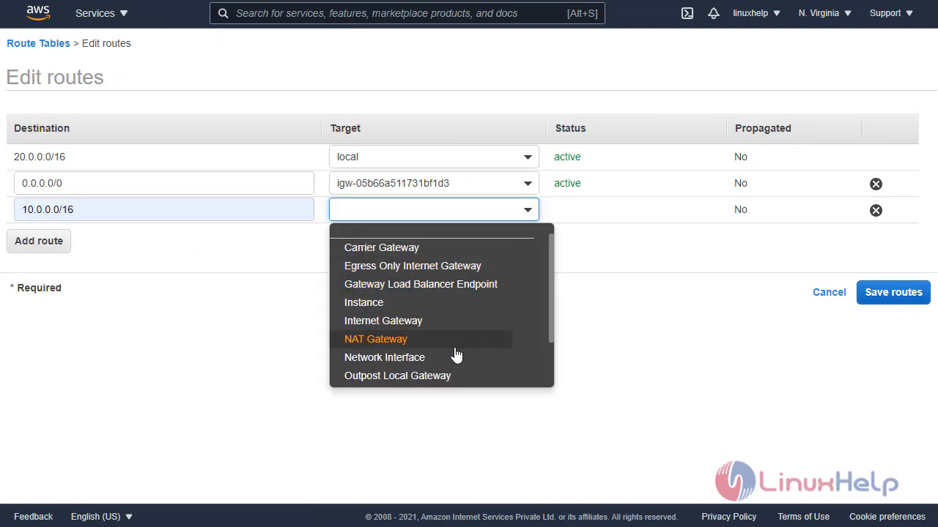
{"action": "scroll", "coordinate": [457, 364], "scroll_direction": "down", "scroll_amount": 2}
{"action": "left_click", "coordinate": [412, 344]}
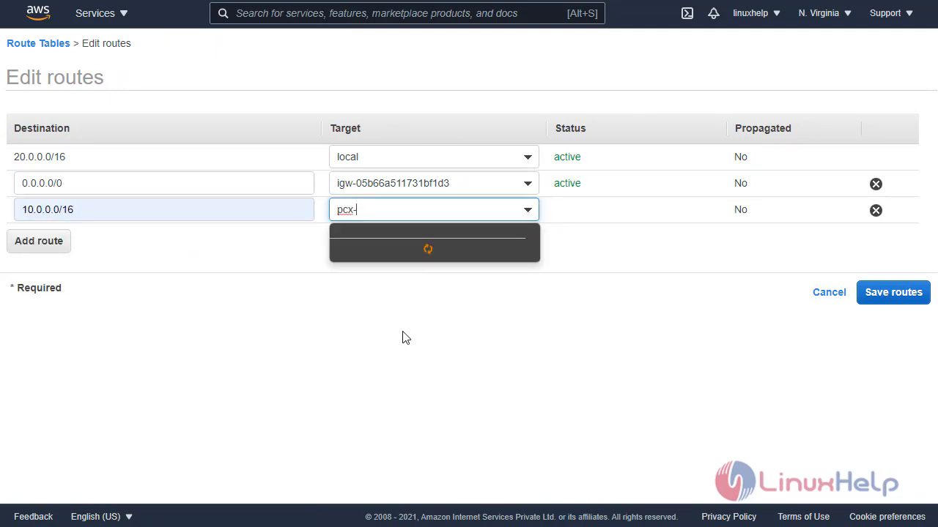
{"action": "left_click", "coordinate": [444, 253]}
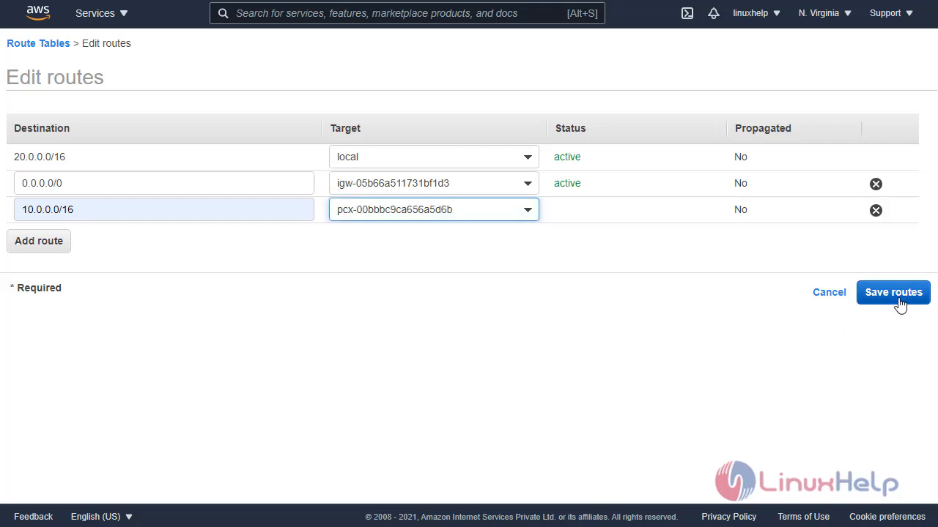
{"action": "left_click", "coordinate": [868, 295]}
{"action": "left_click", "coordinate": [651, 176]}
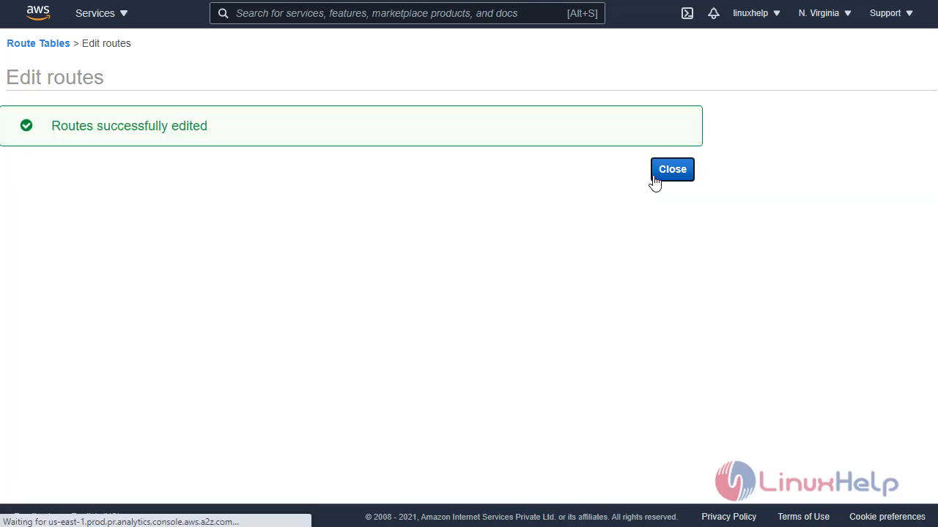